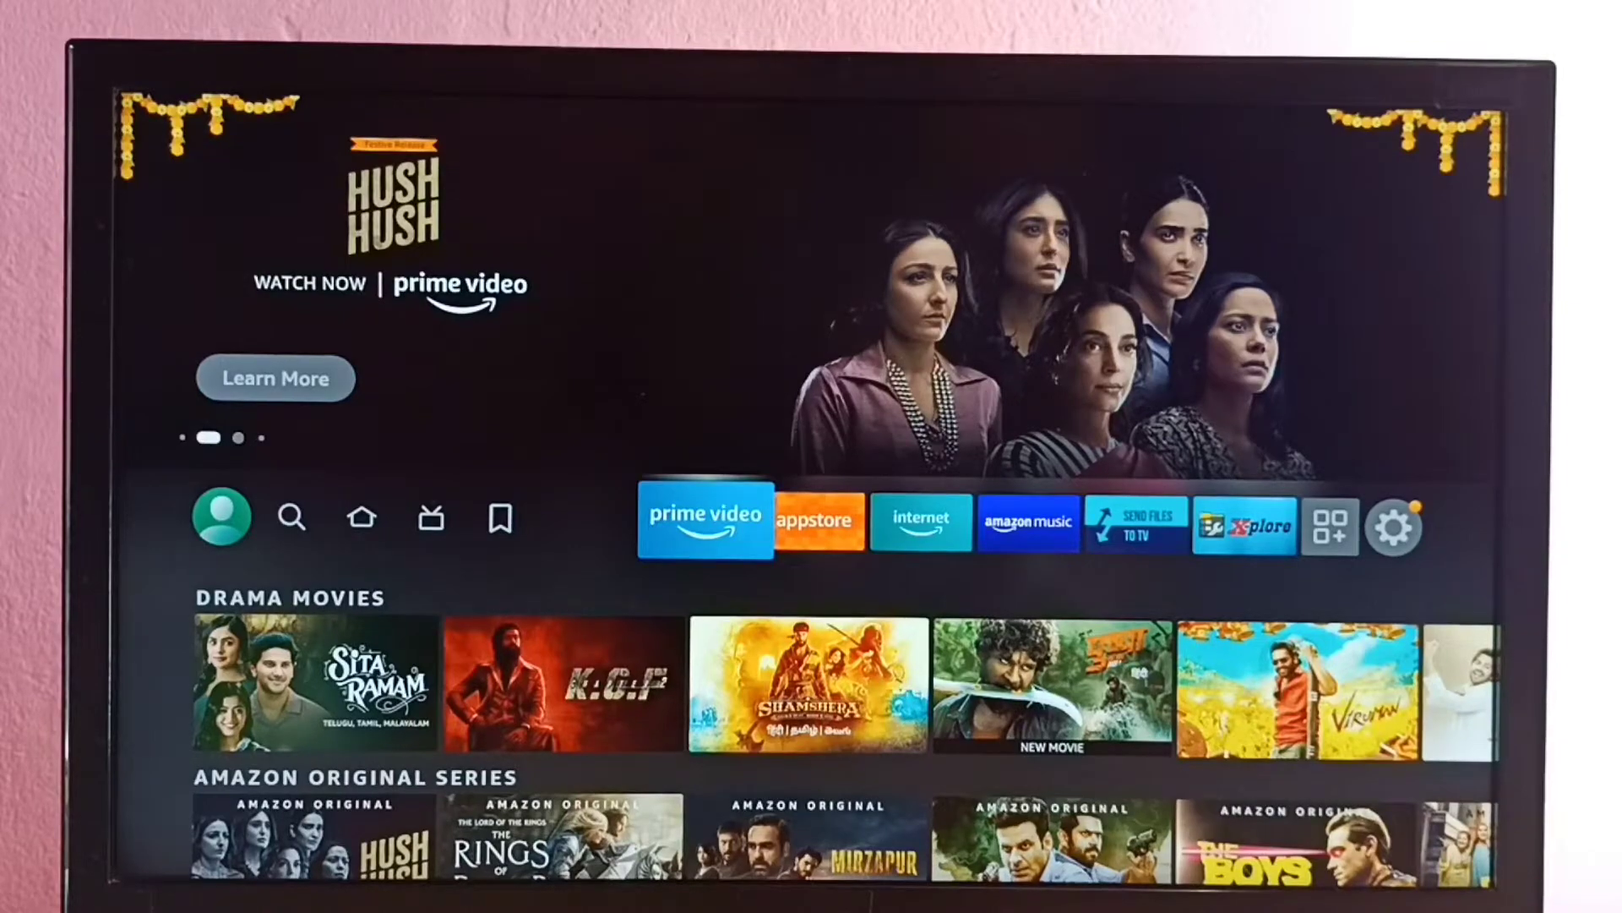
Step: Go from the home row into Settings and land on the My Fire TV category tile
key("Right")
key("Right")
key("Right")
key("Right")
key("Right")
key("Right")
key("Right")
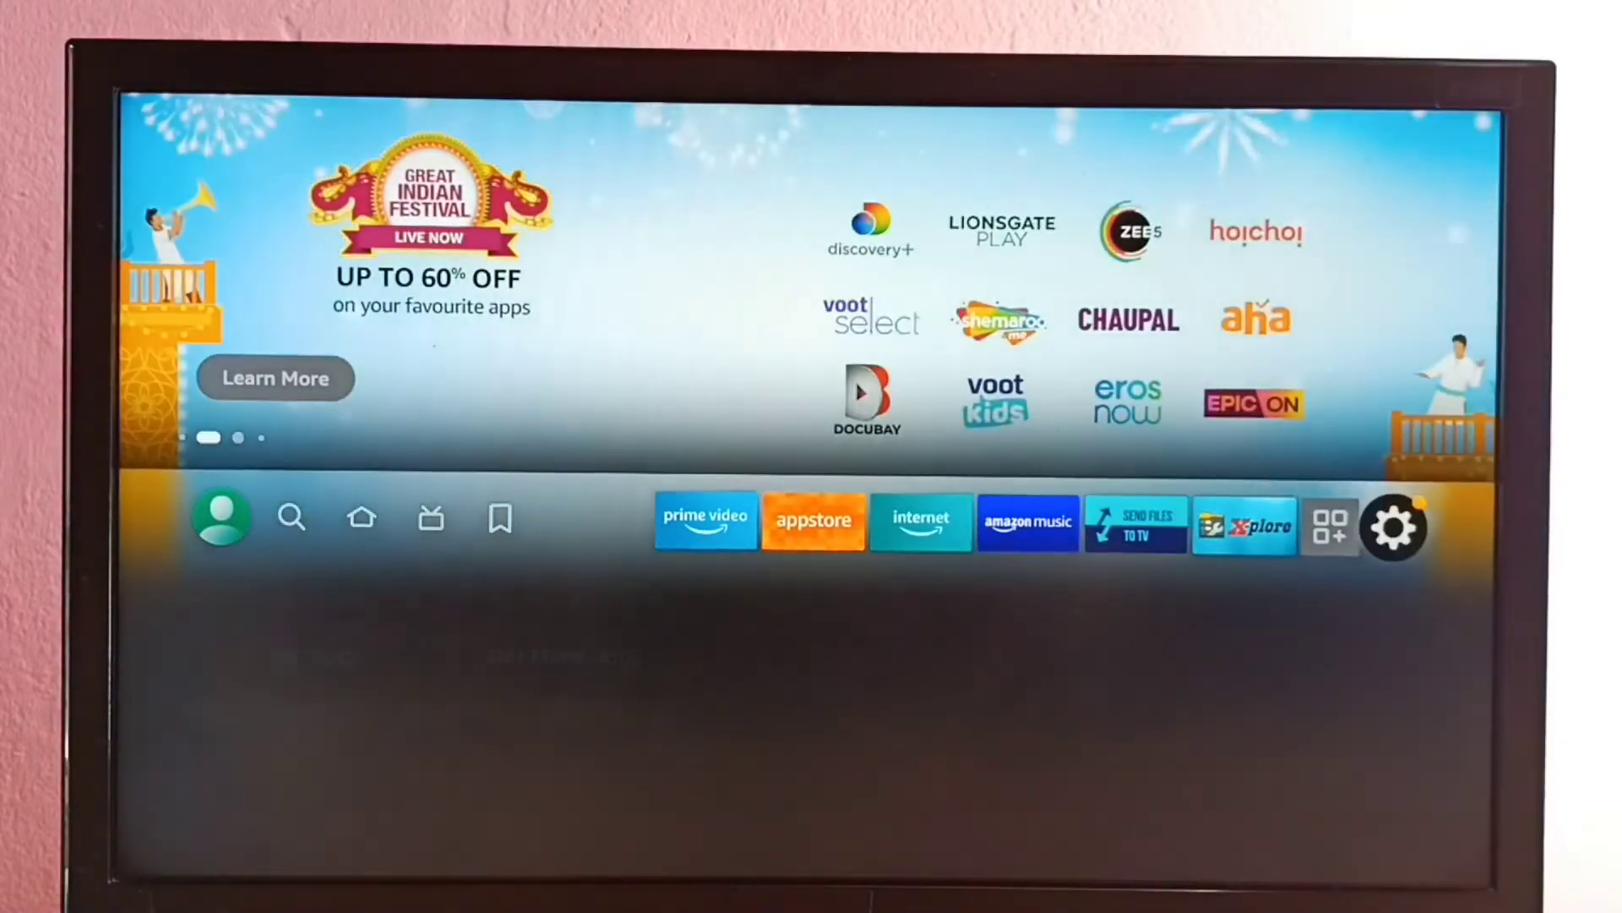
key("Down")
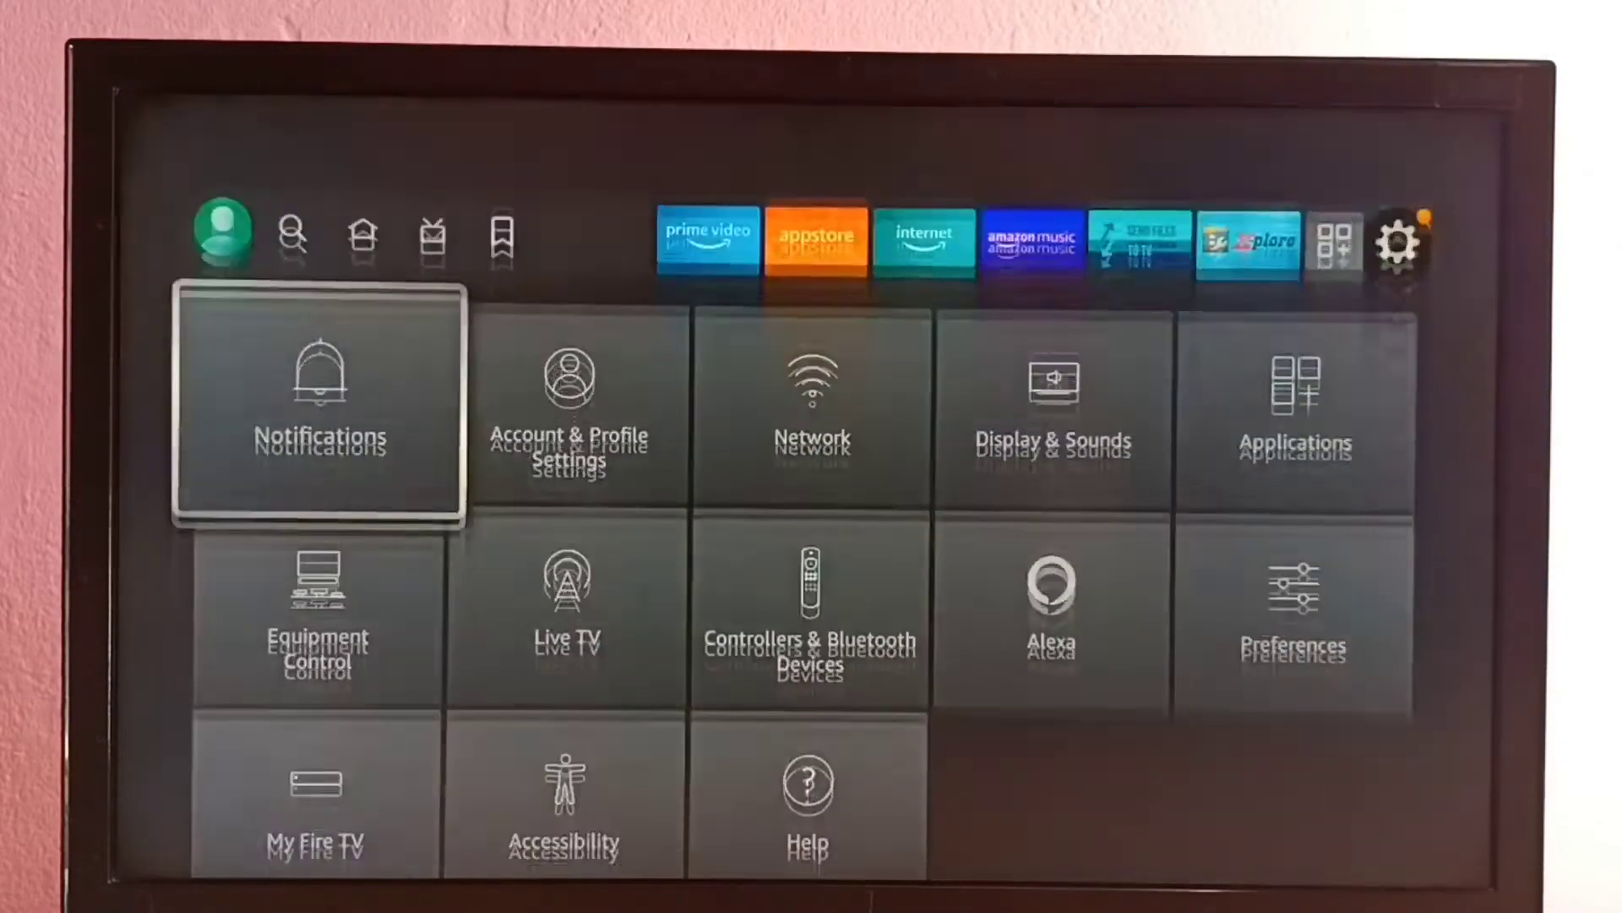
key("Down")
key("Down")
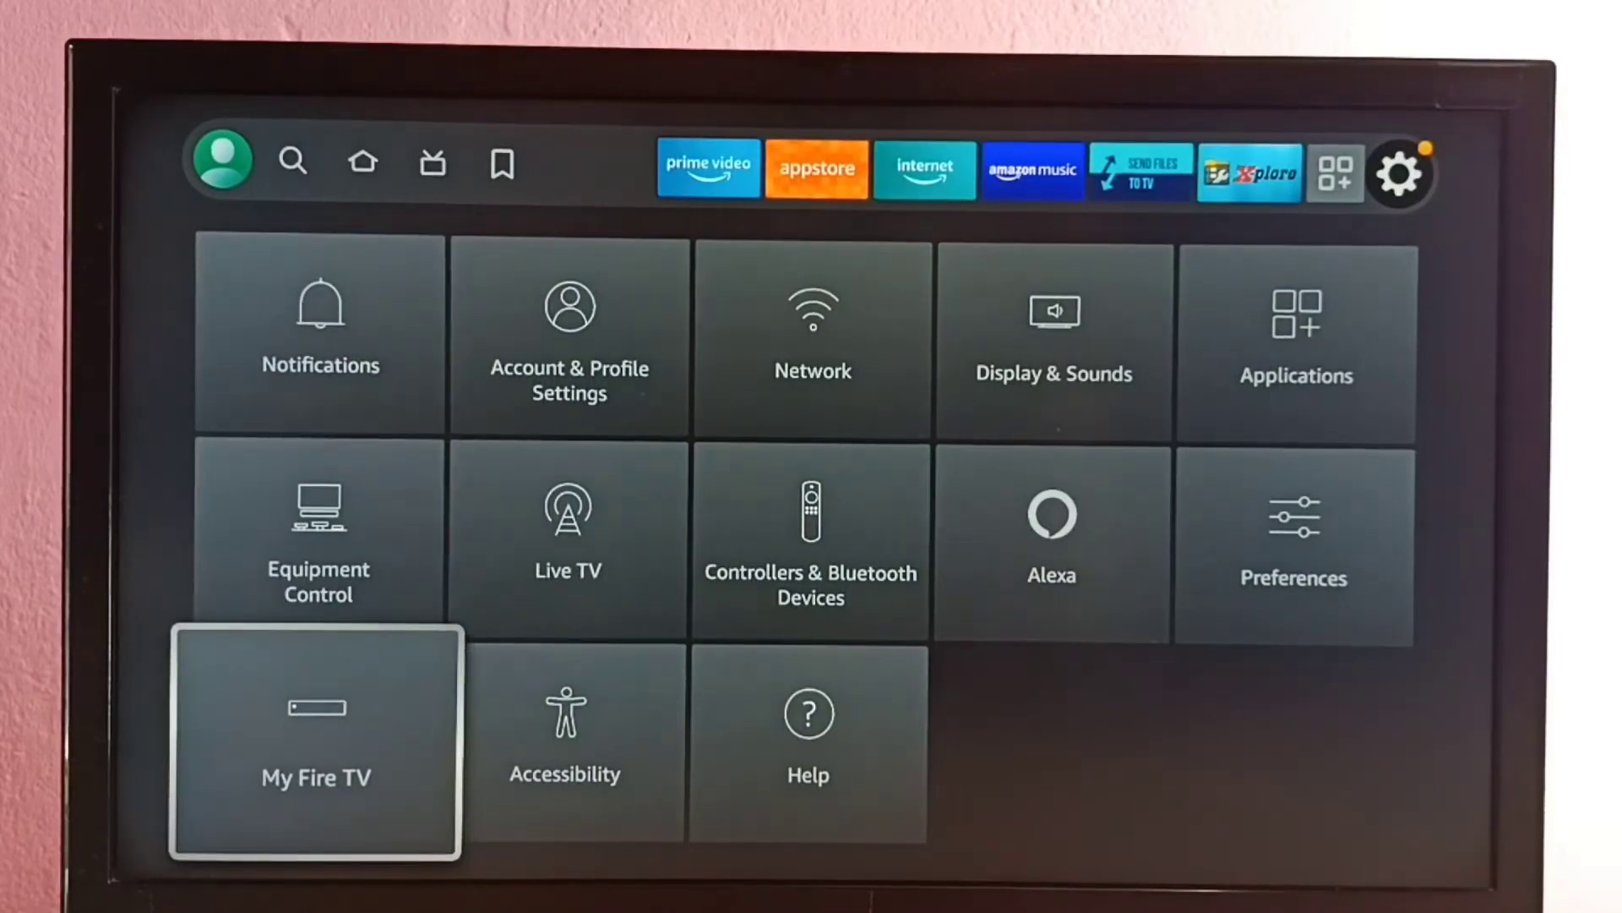
Step: In My Fire TV > About, select Fire TV Stick to confirm developer mode is already on, then back out
key("Return")
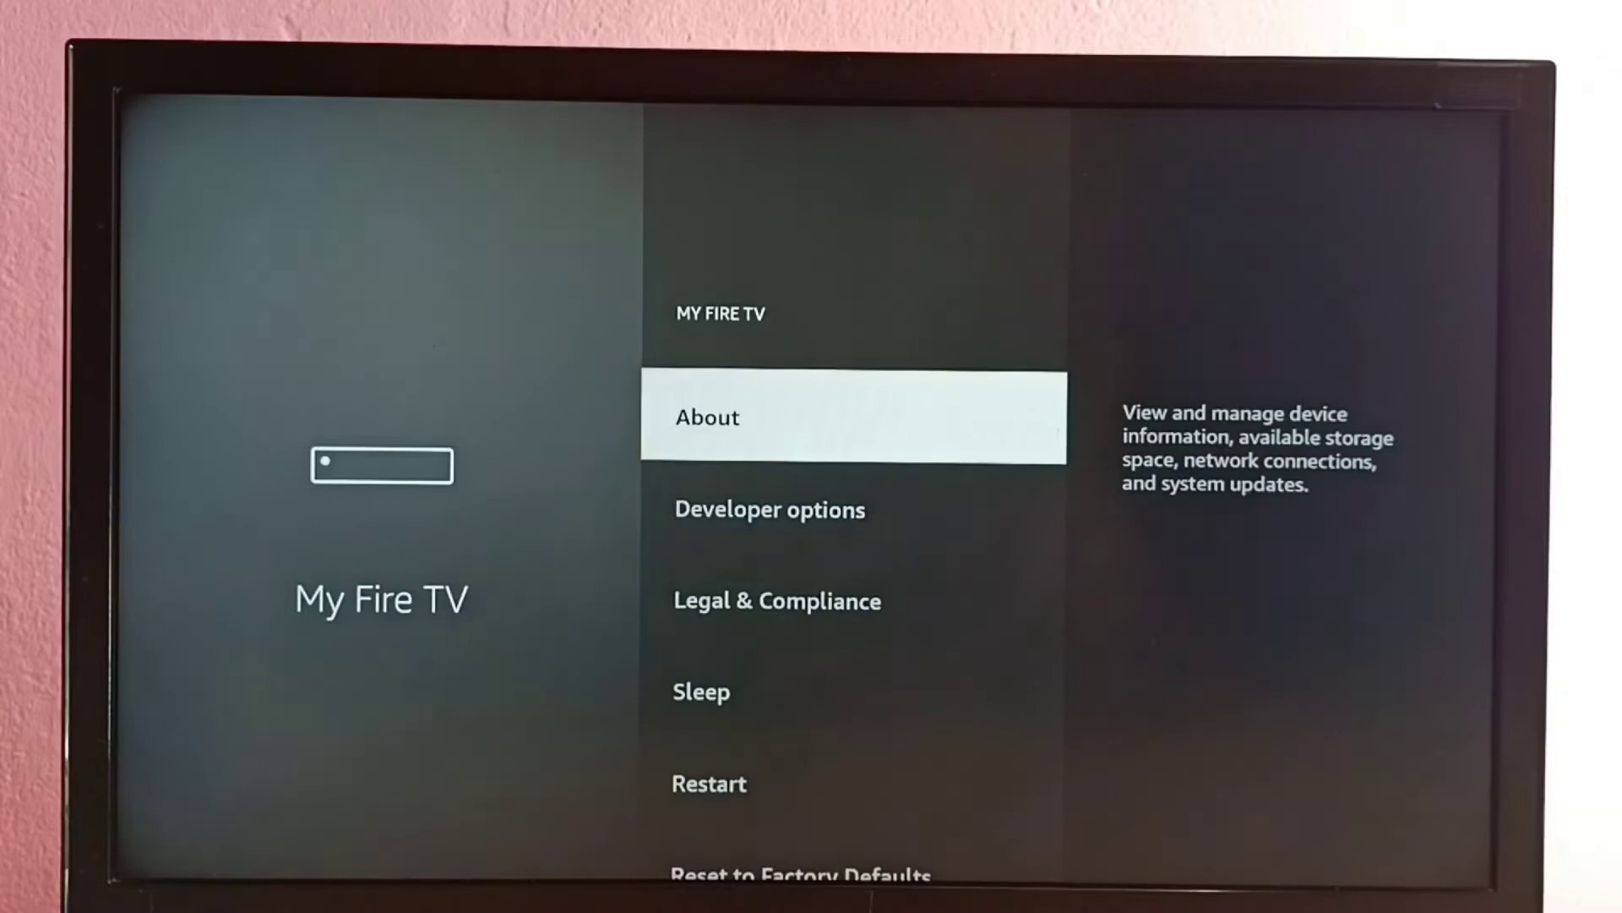
key("Return")
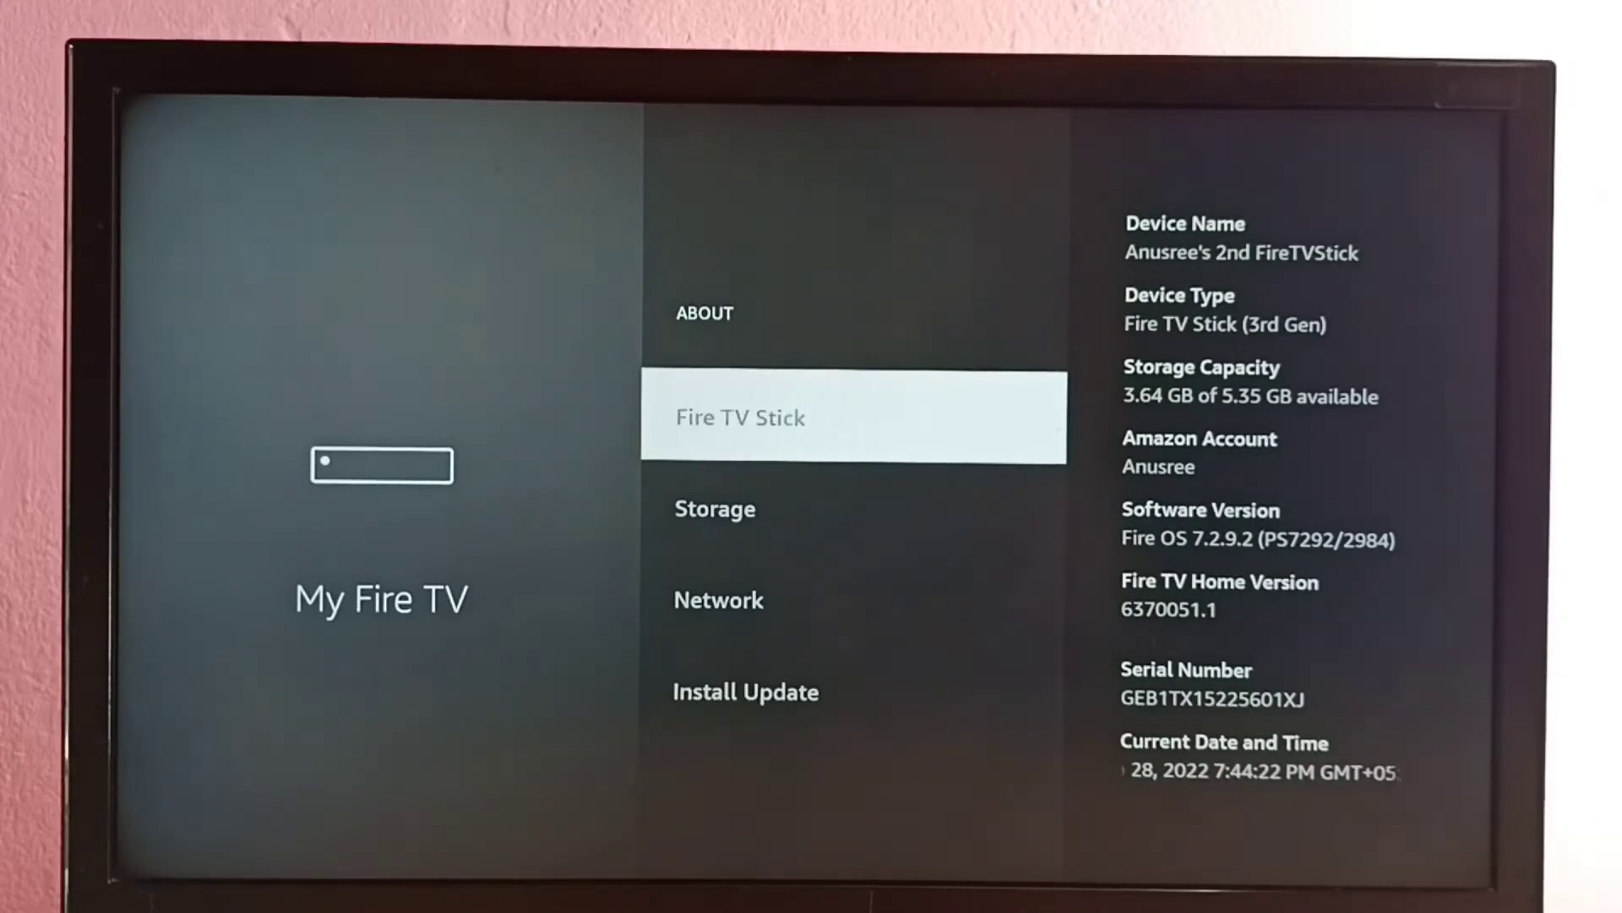
key("Return")
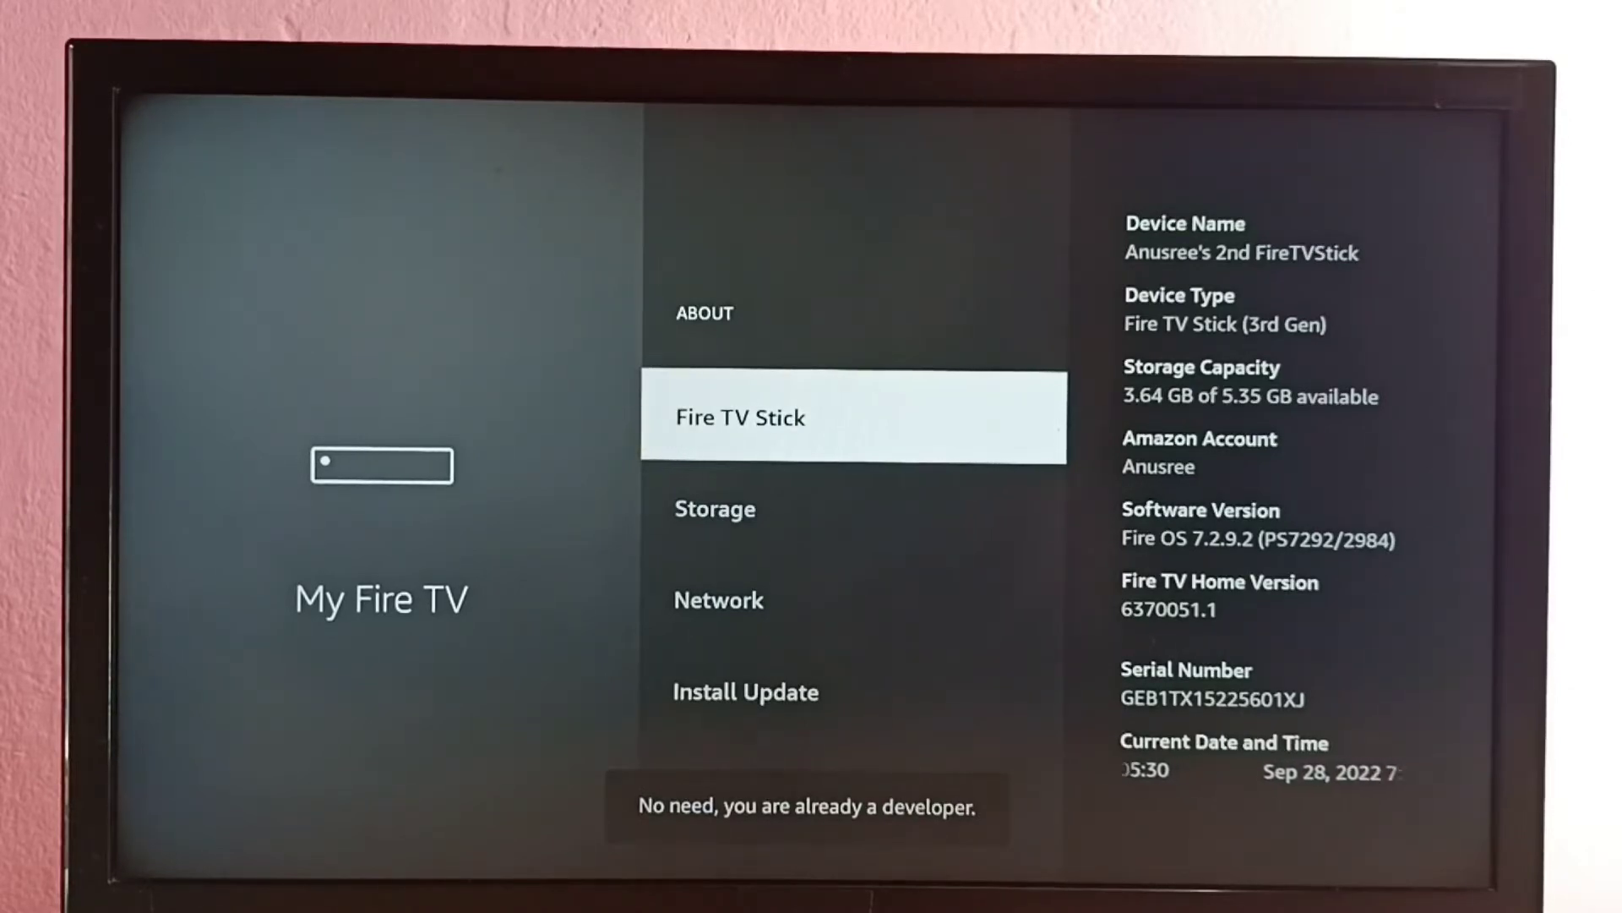
key("Escape")
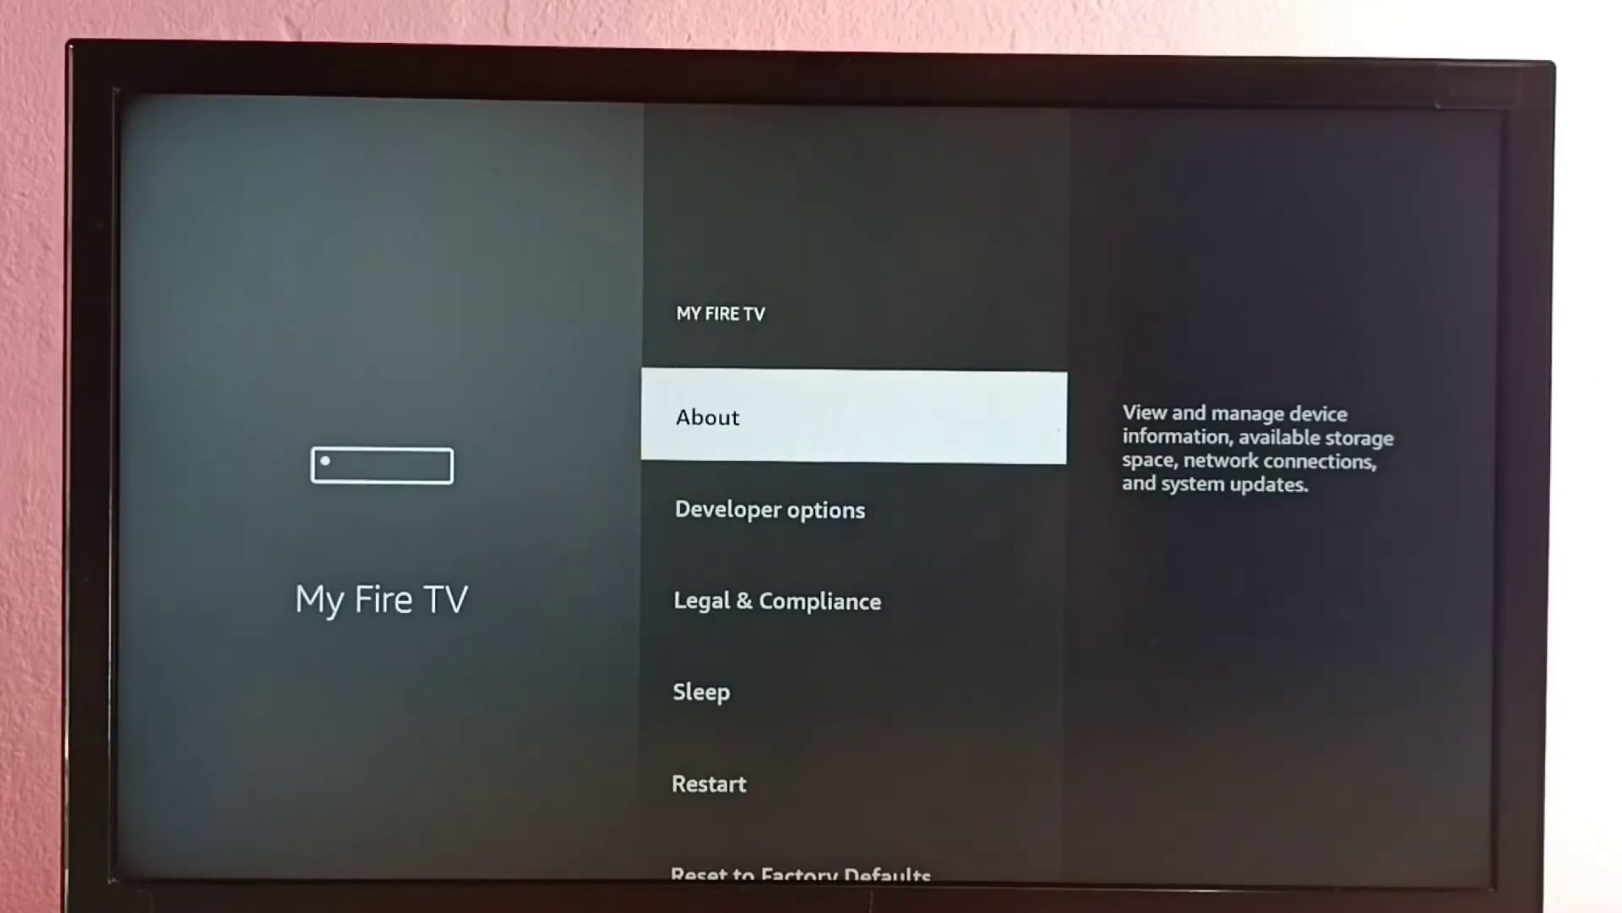
Step: Enter Developer options and move between the ADB debugging and Install unknown apps entries
key("Down")
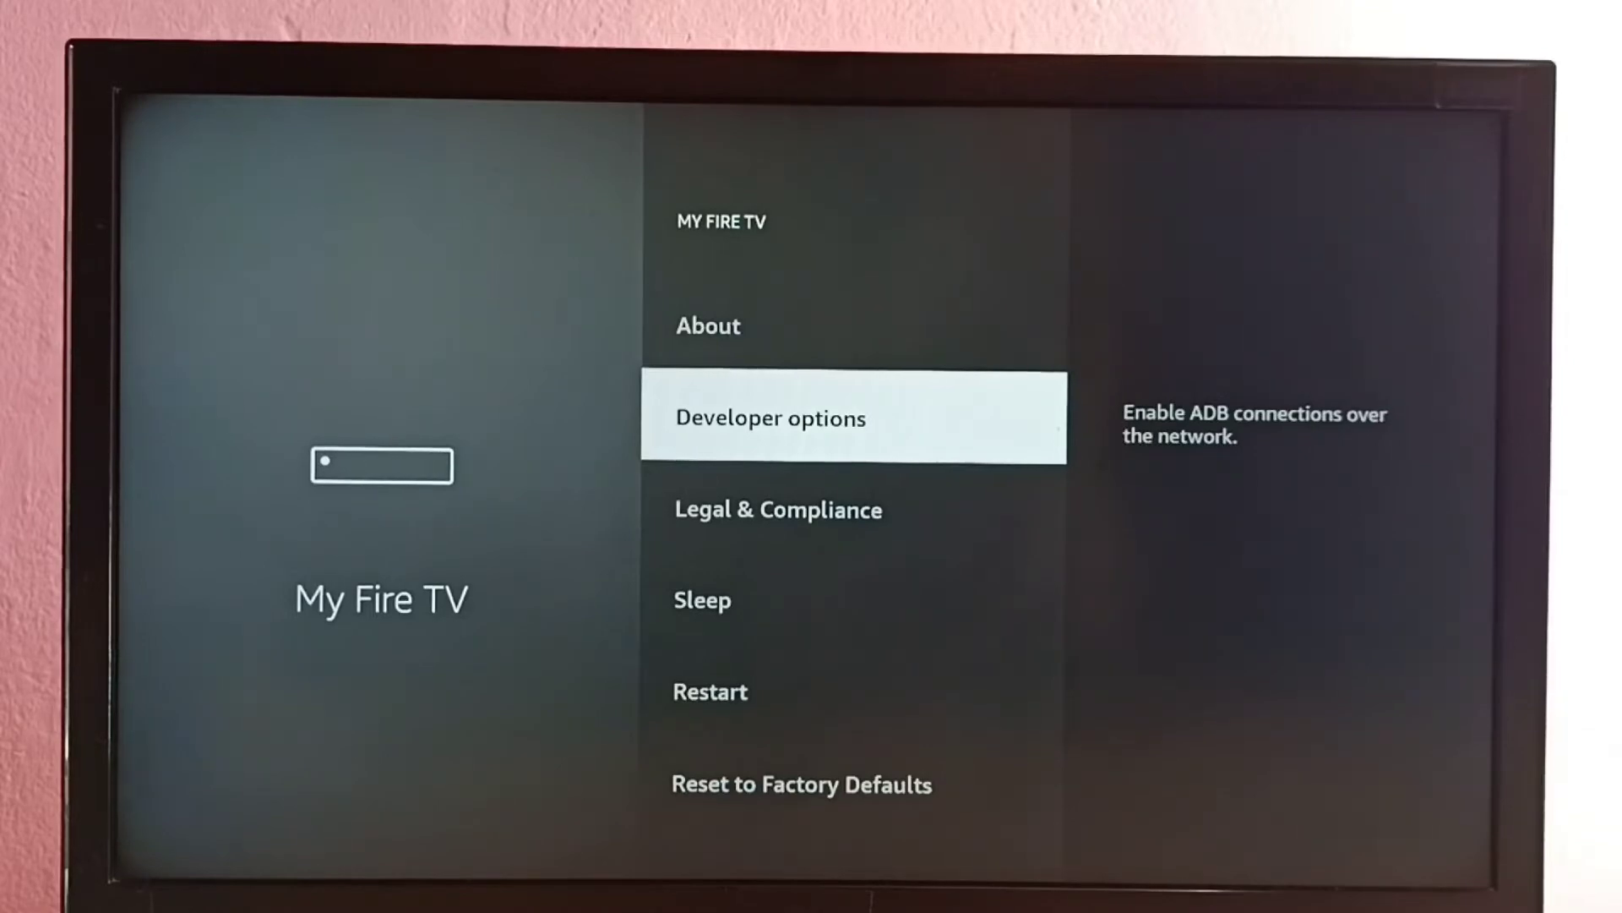
key("Return")
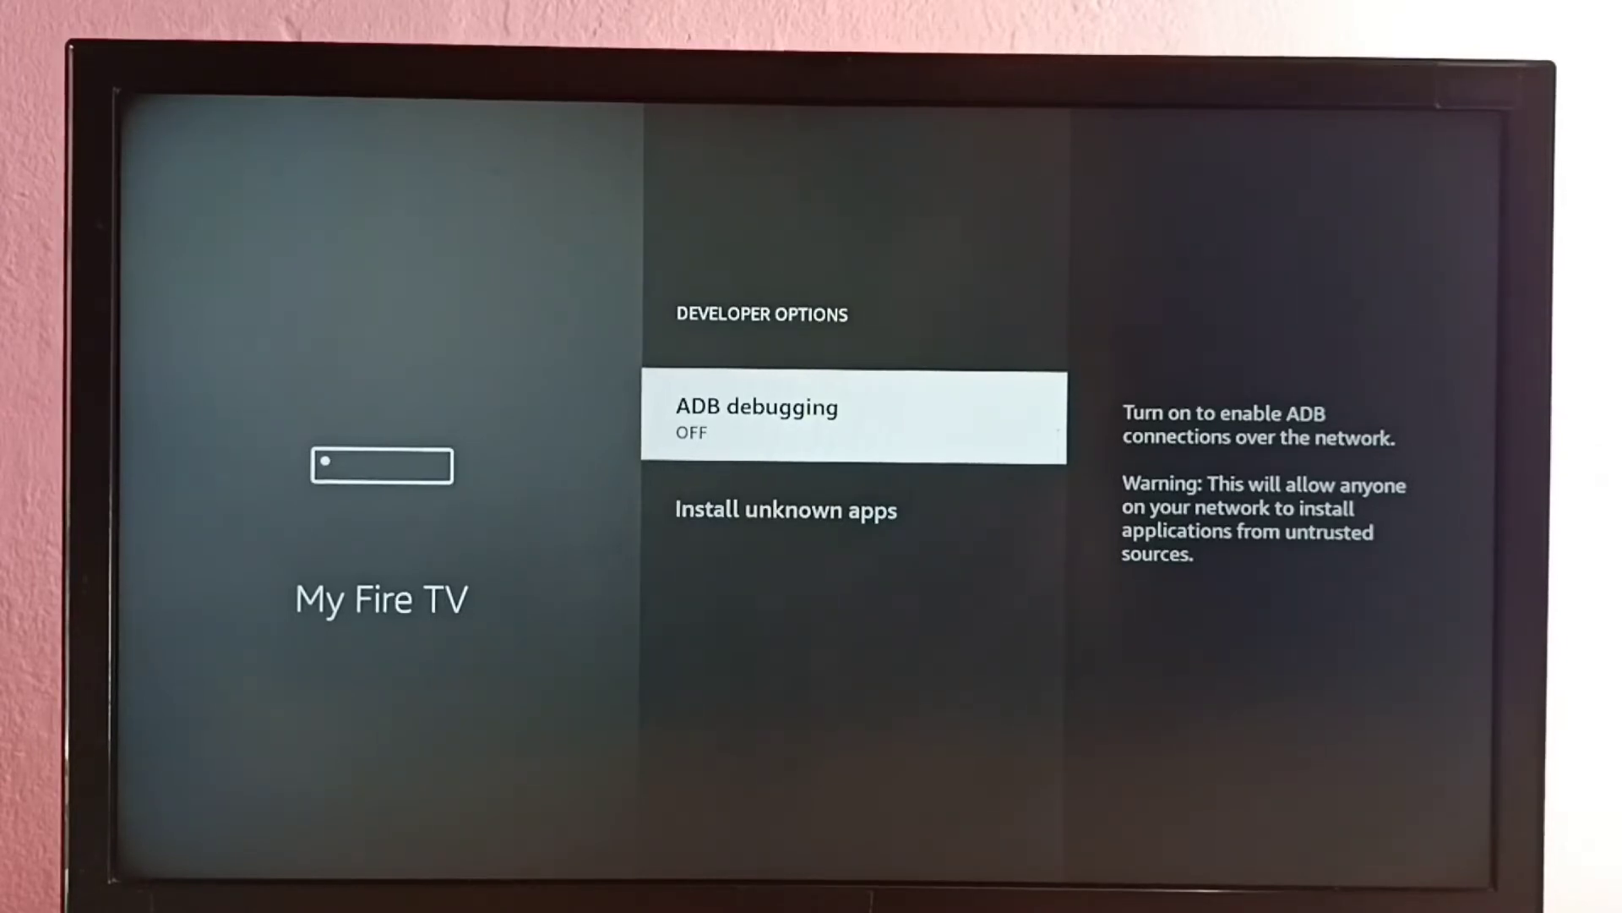
key("Down")
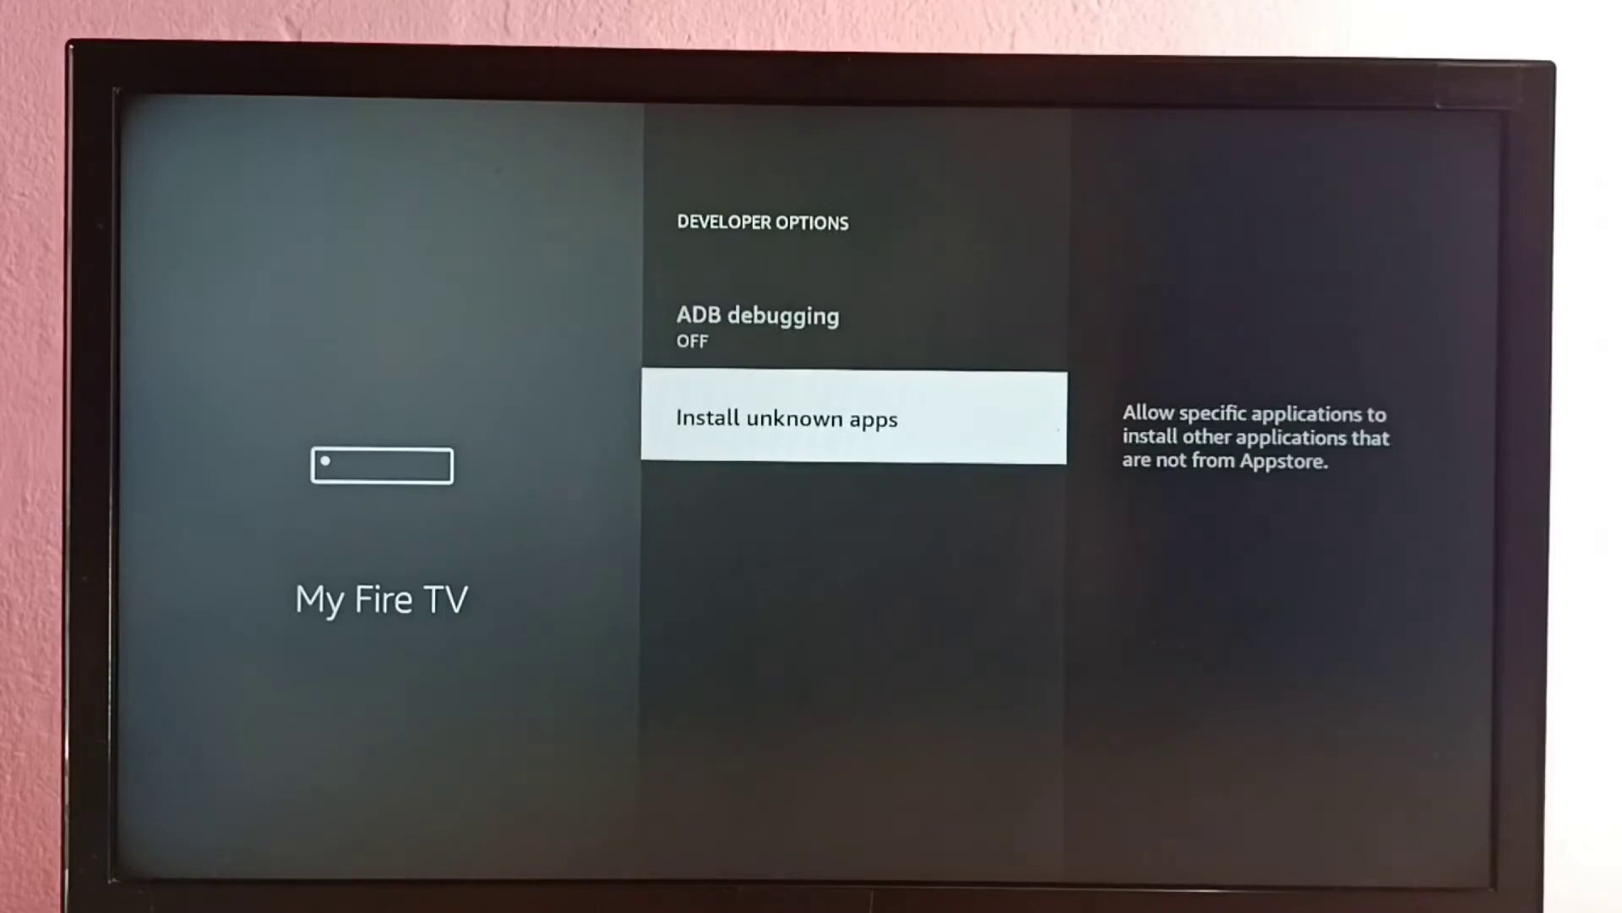
key("Up")
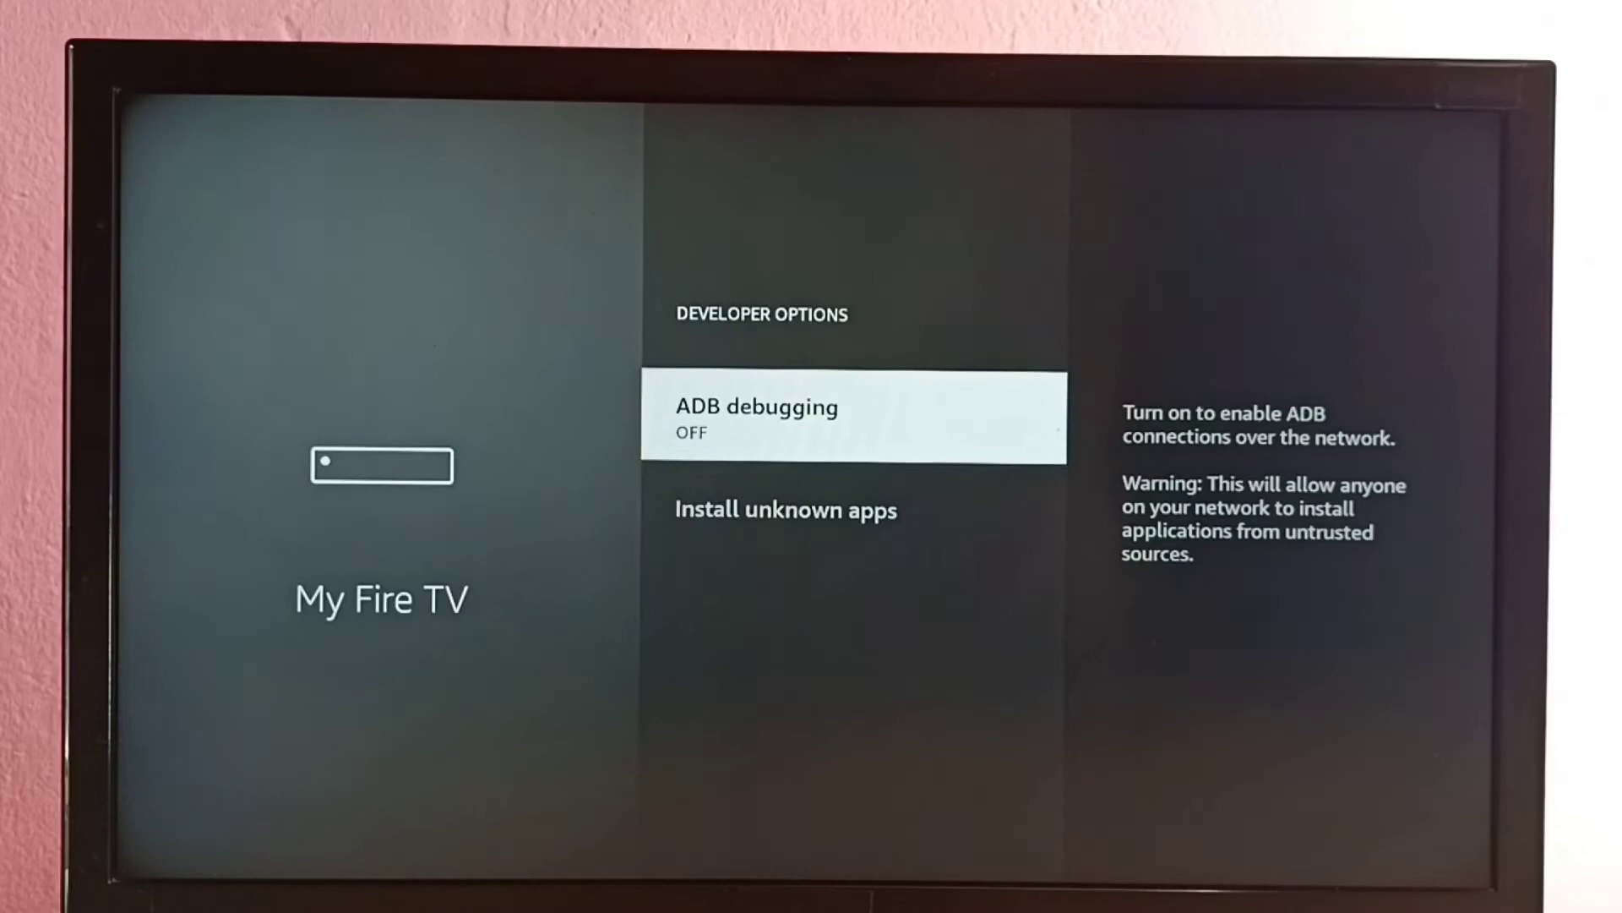
key("Down")
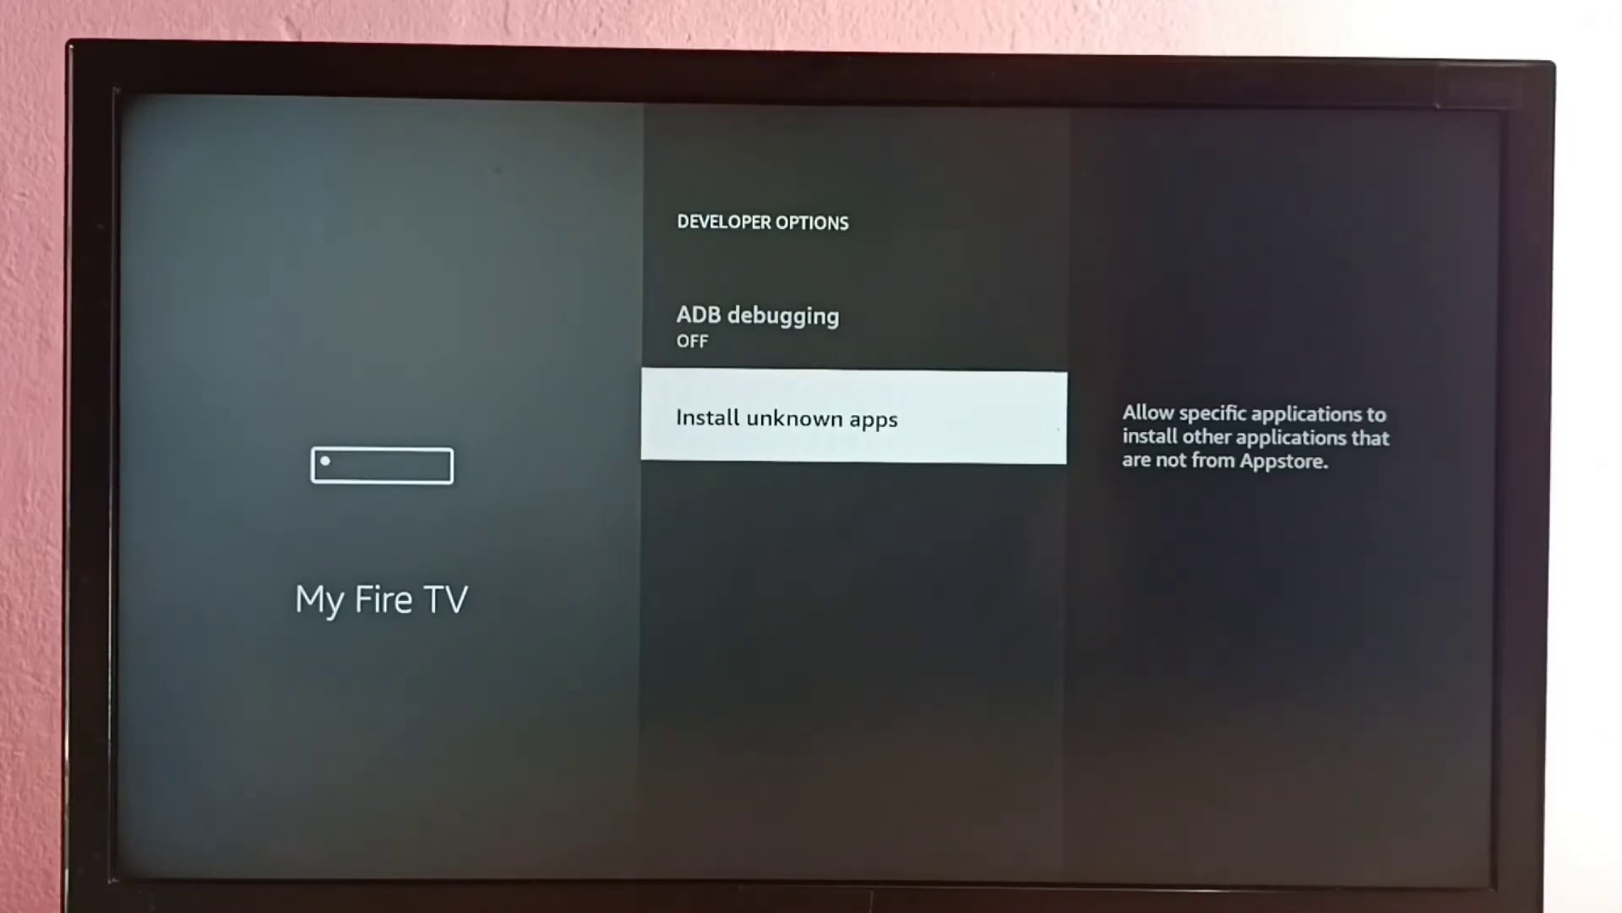
Step: In Install unknown apps, toggle X-plore's permission on and back off, leaving it disabled
key("Return")
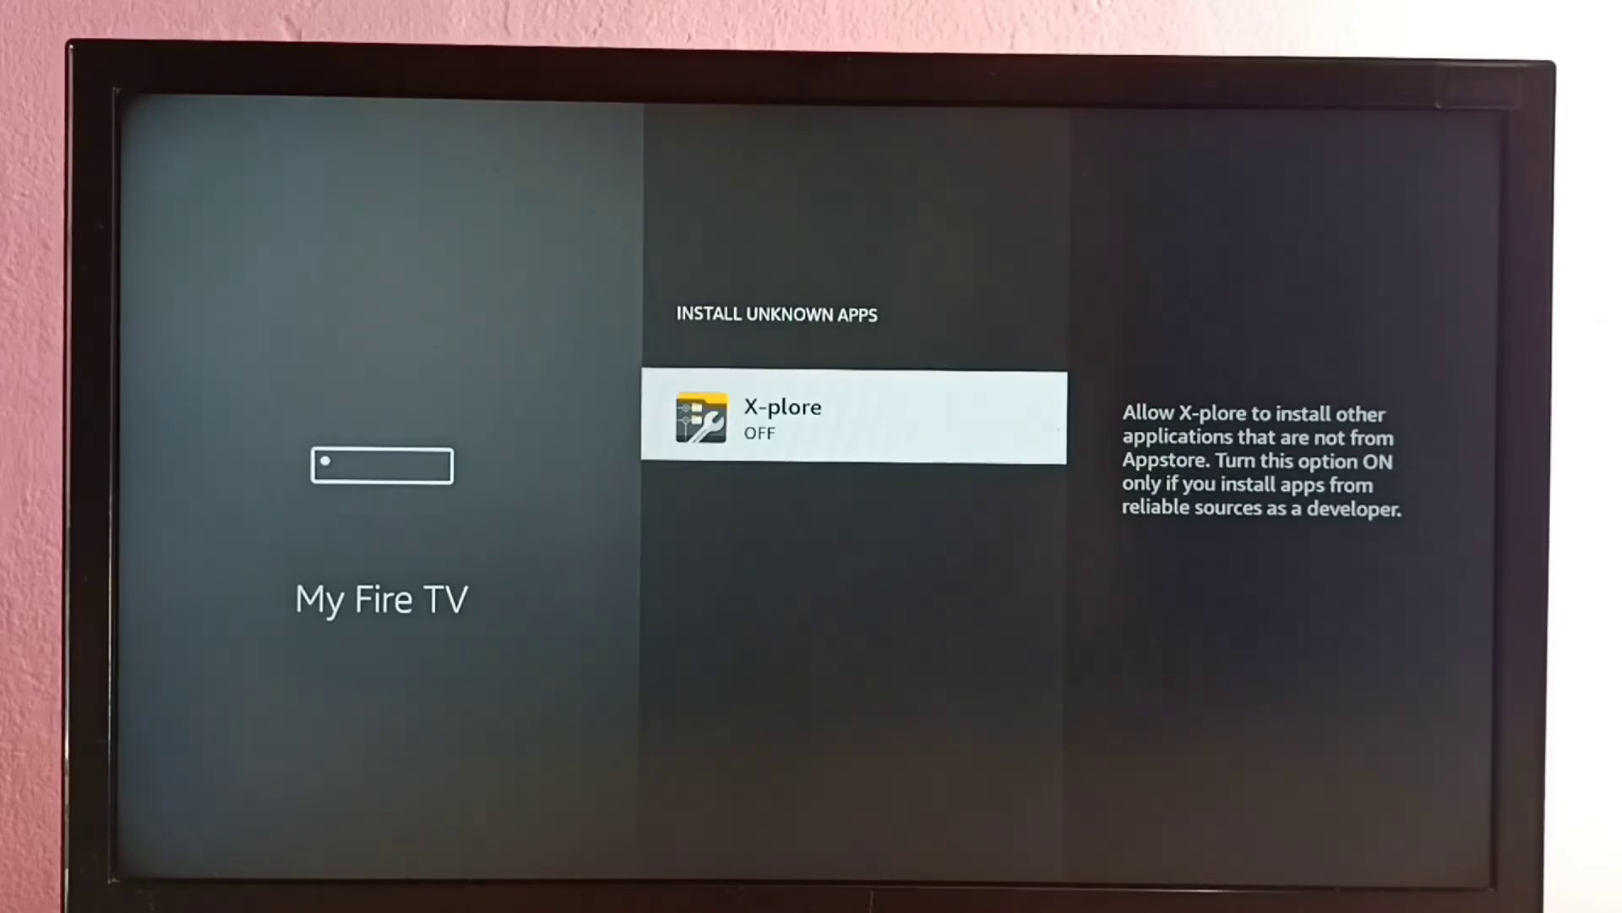
key("Return")
key("Return")
key("Return")
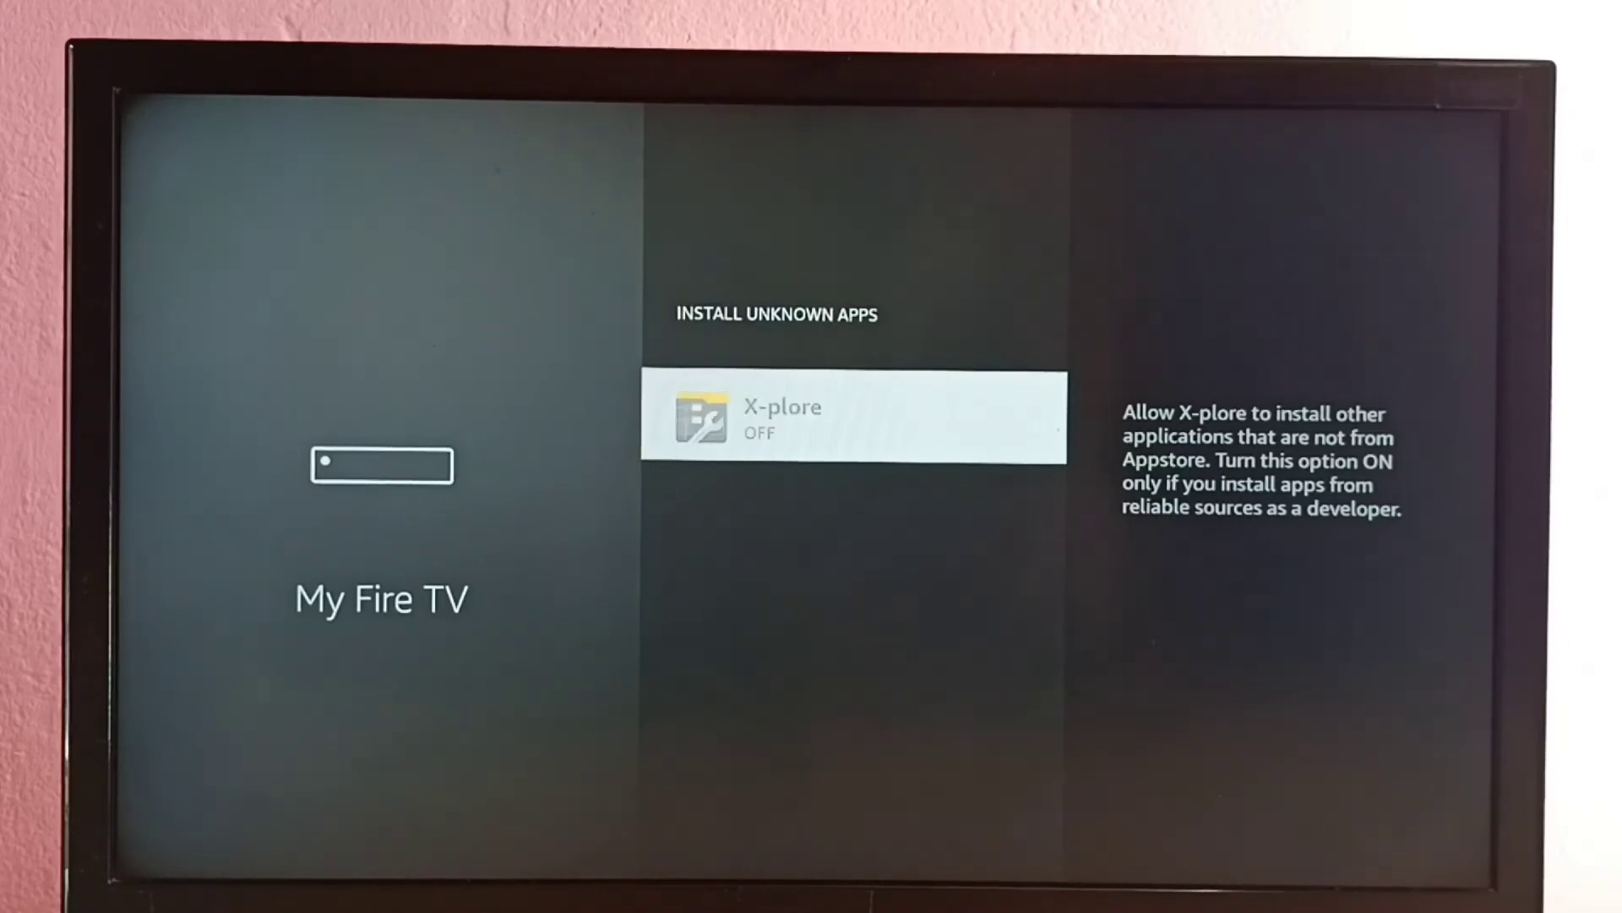
key("Return")
Step: Back out through Developer options to the My Fire TV settings list
key("Escape")
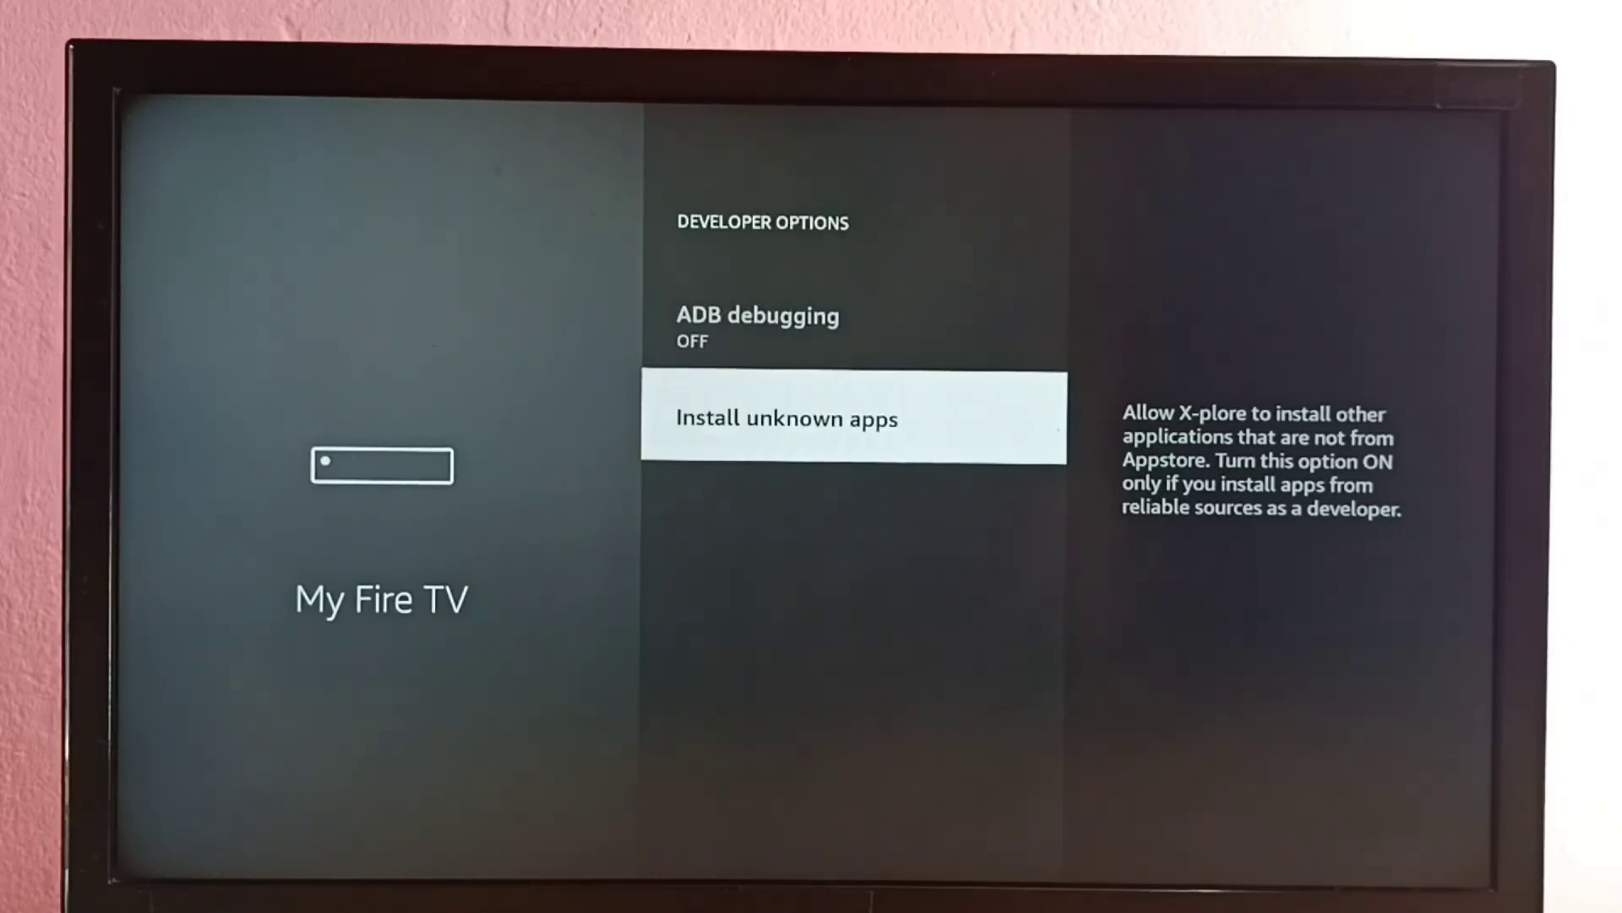
key("Up")
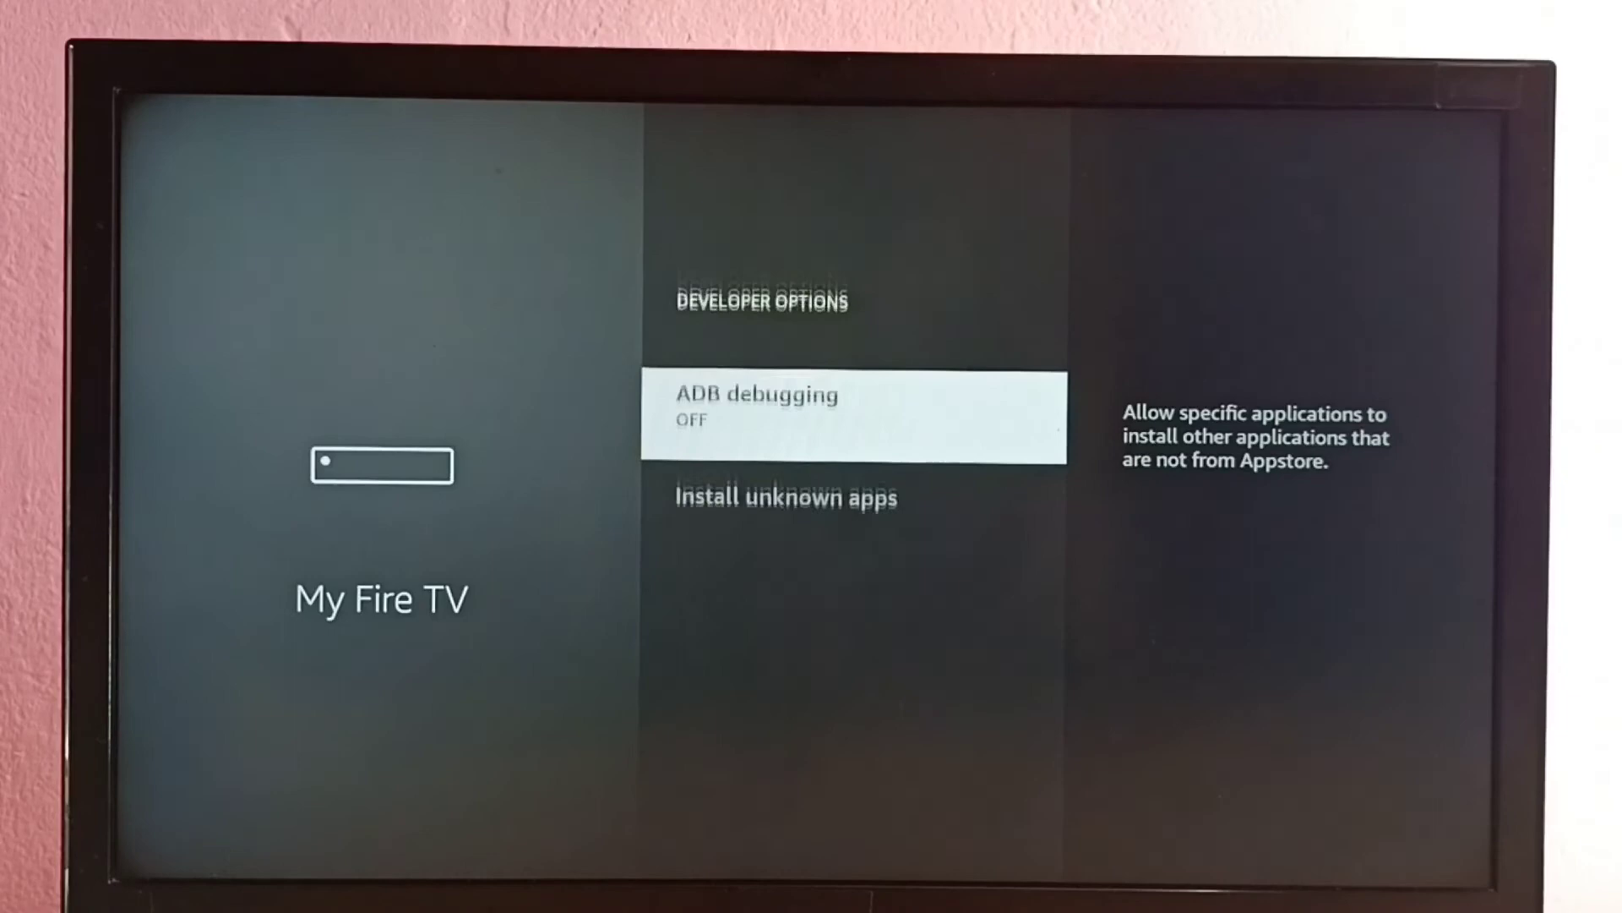
key("Escape")
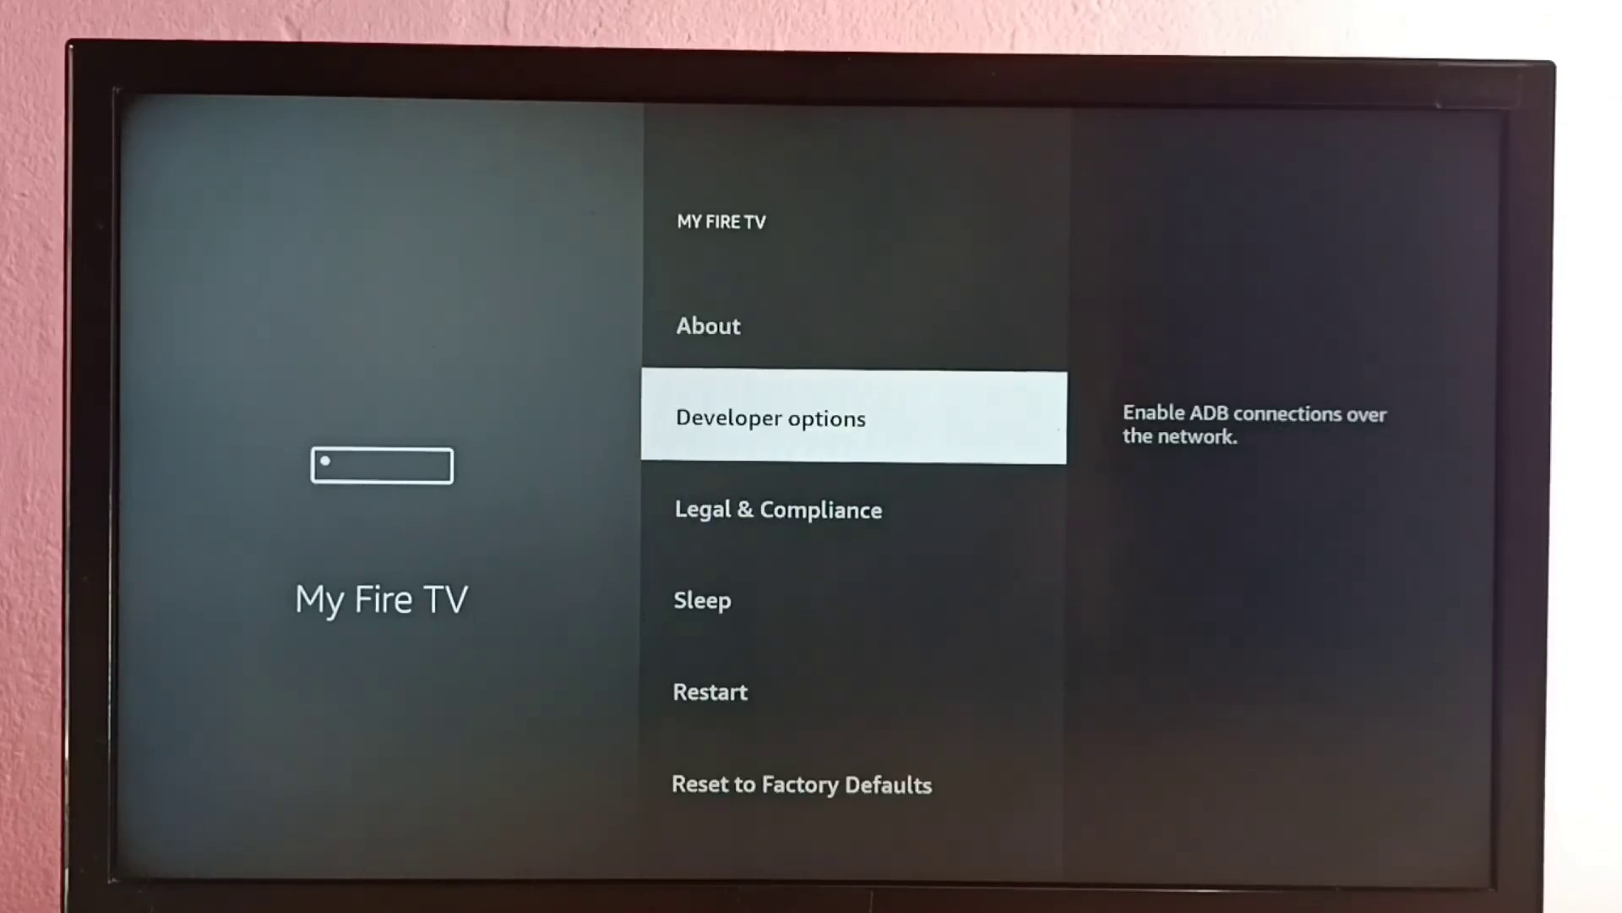